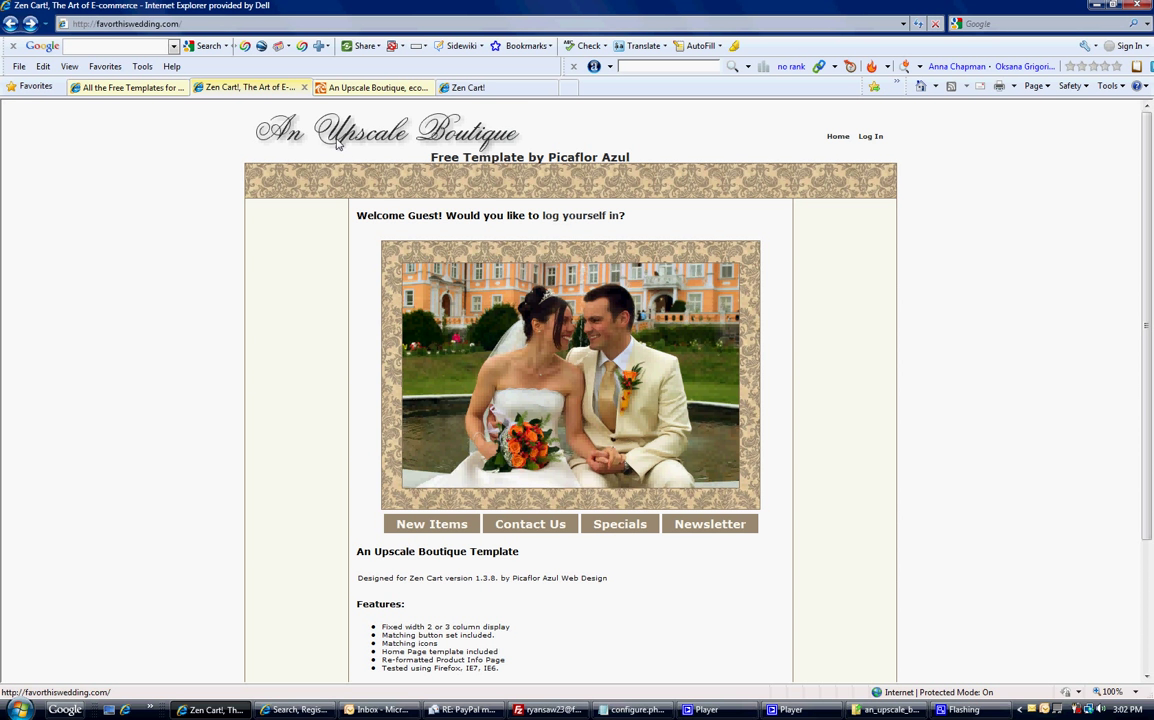
- Copy the store logo's full image address from its Properties dialog
right_click(337, 144)
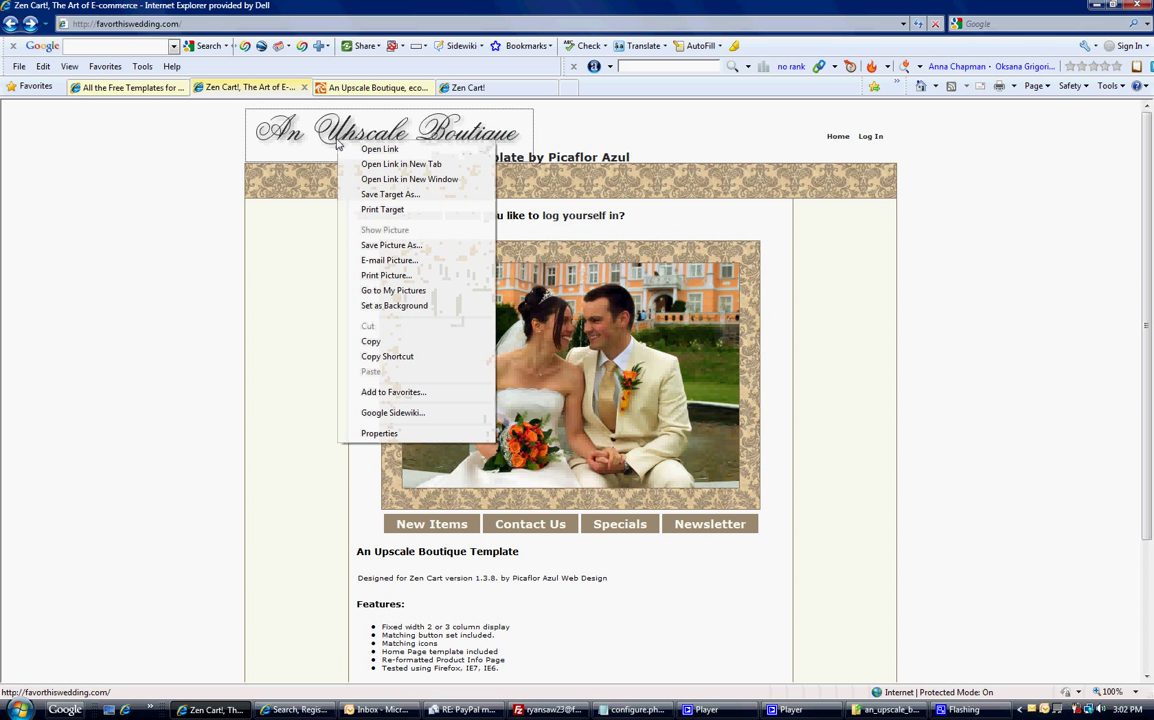
click(379, 433)
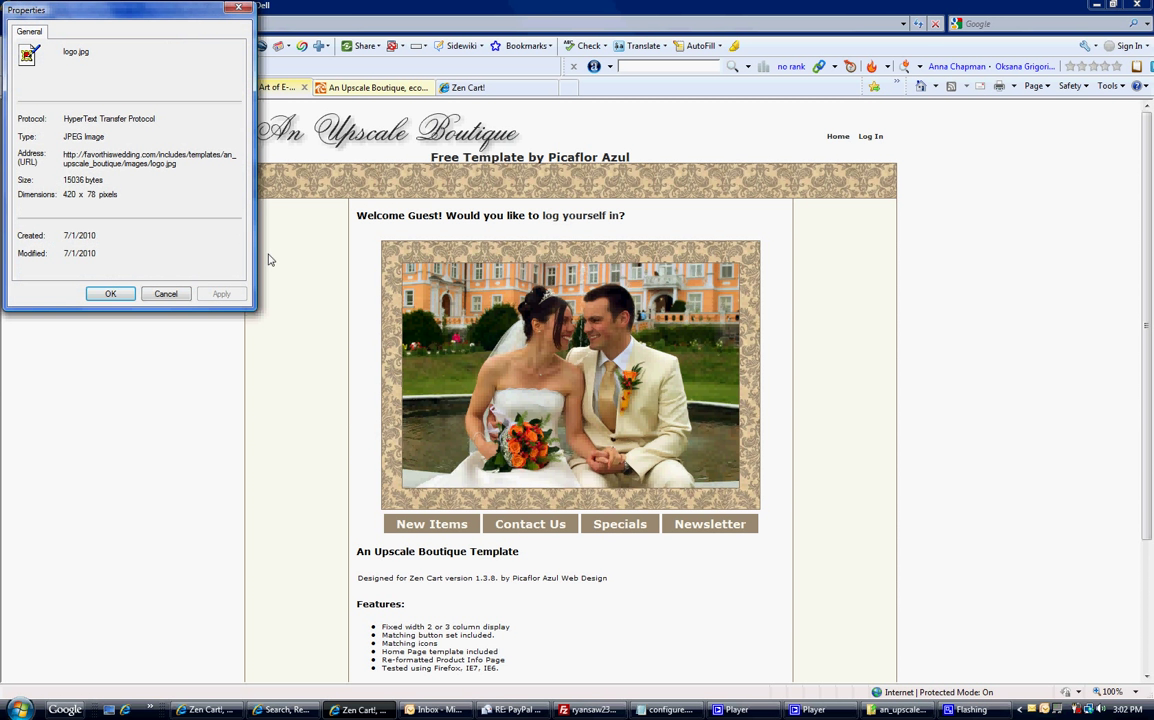
drag(176, 163, 72, 158)
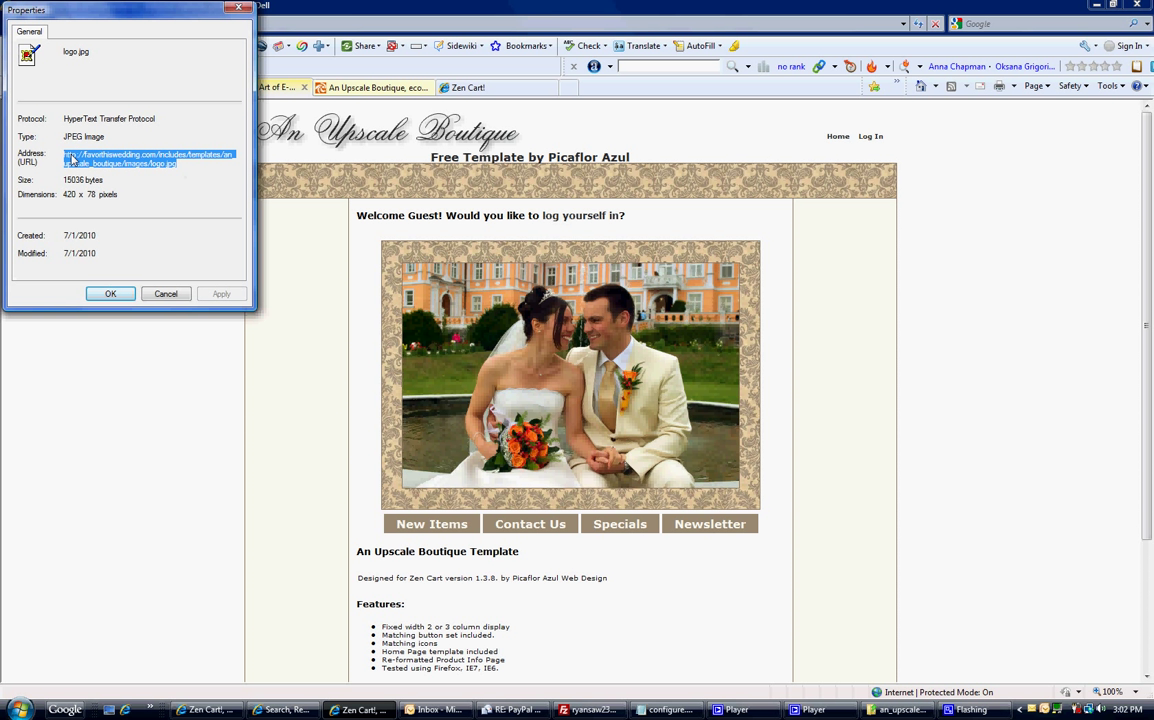
right_click(70, 158)
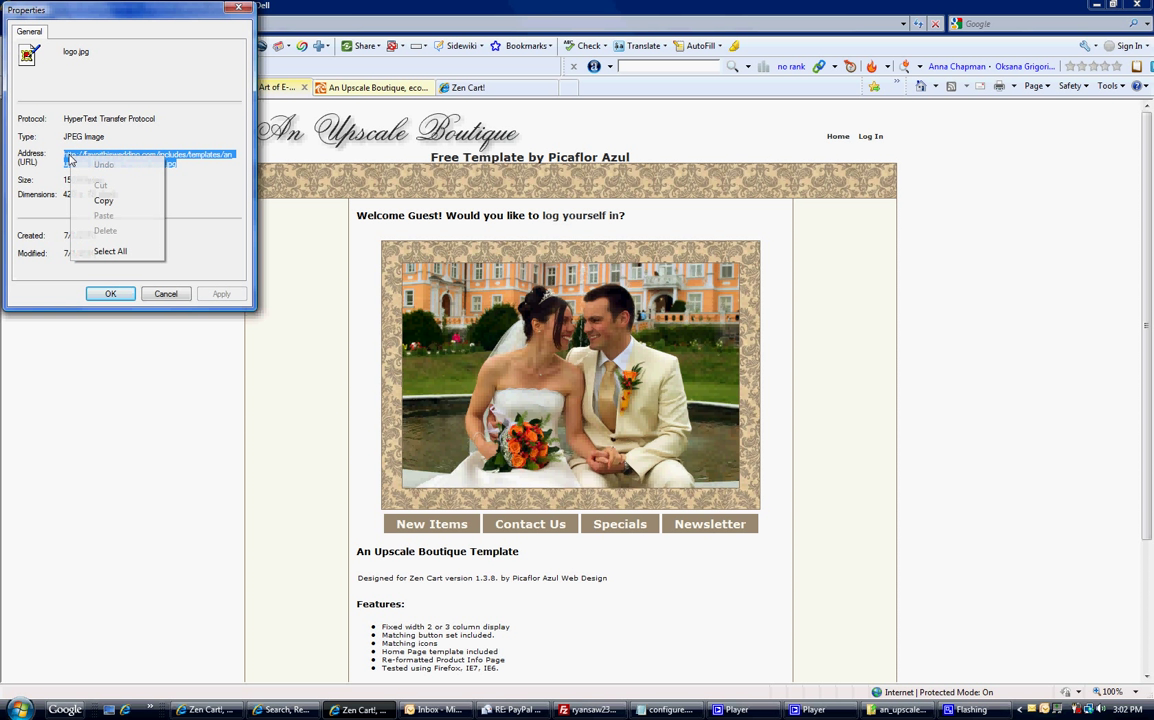
click(104, 201)
click(111, 293)
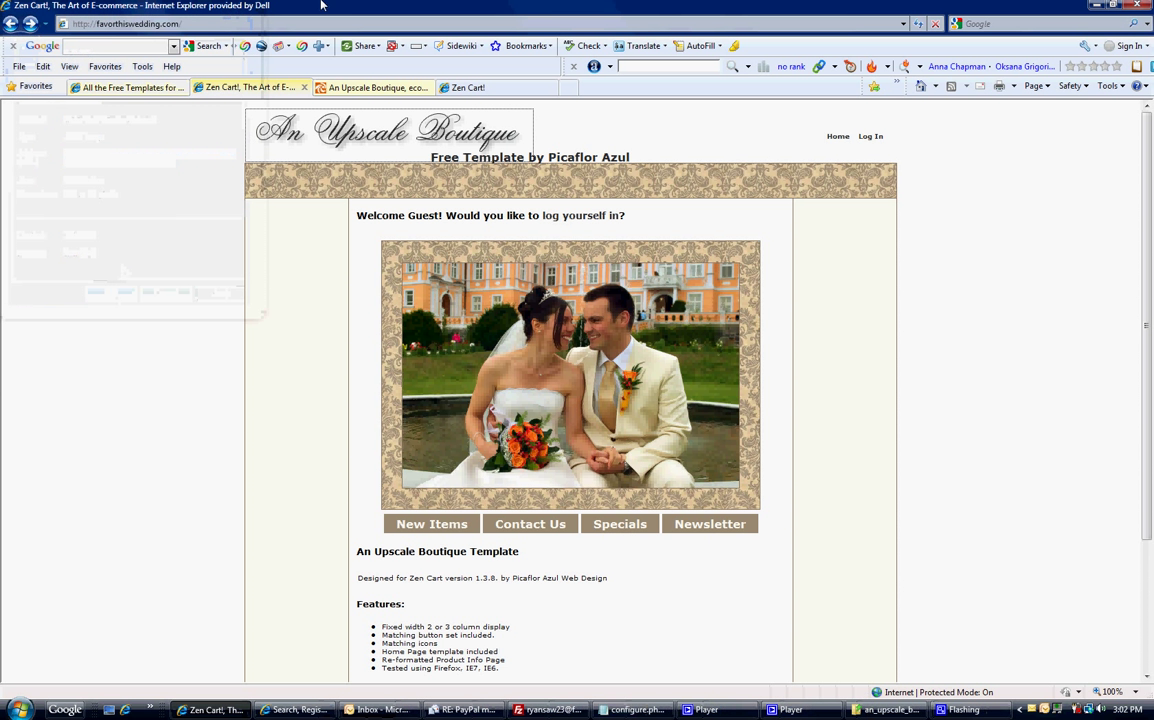
- Paste the logo image address over the browser's current page address
click(268, 23)
right_click(295, 25)
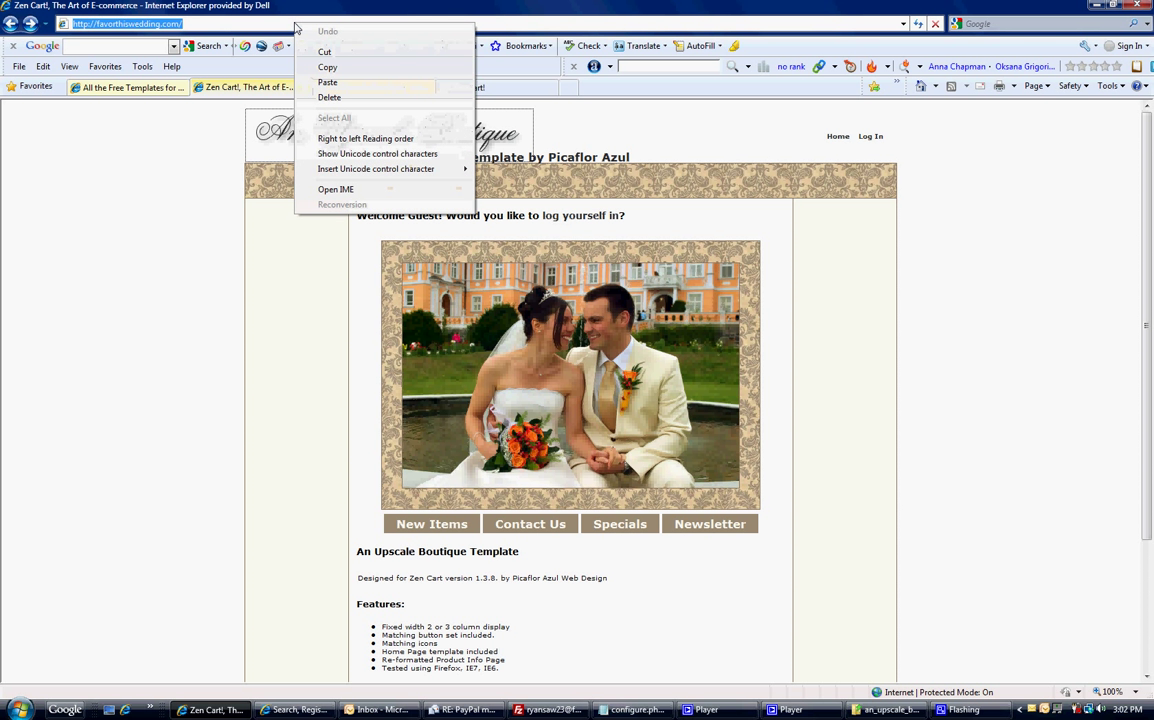
click(388, 83)
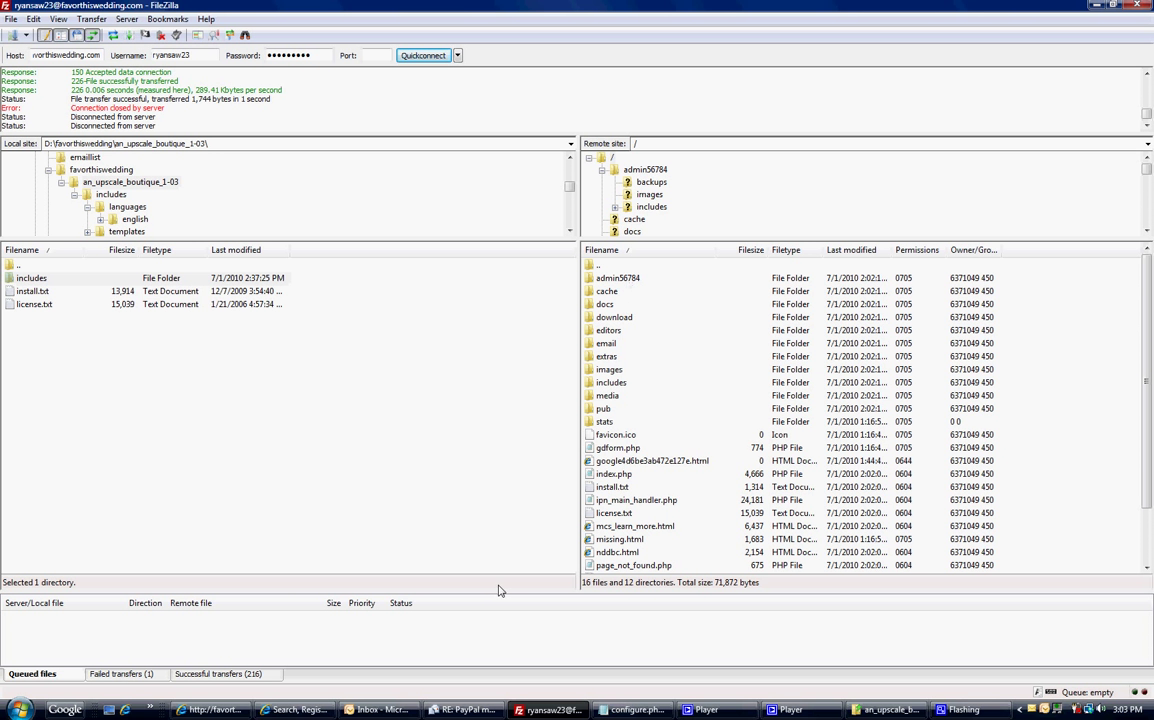
- Browse the remote pane to includes/templates/an_upscale_boutique/images, then go back to the templates page
click(210, 709)
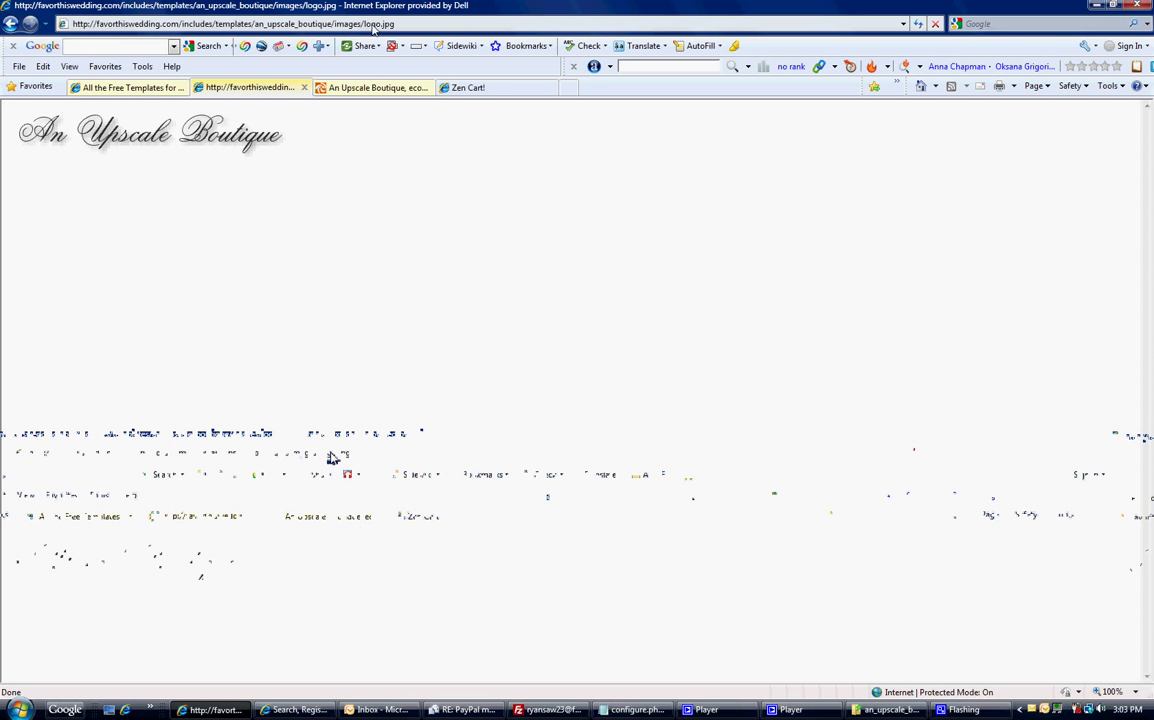
click(550, 709)
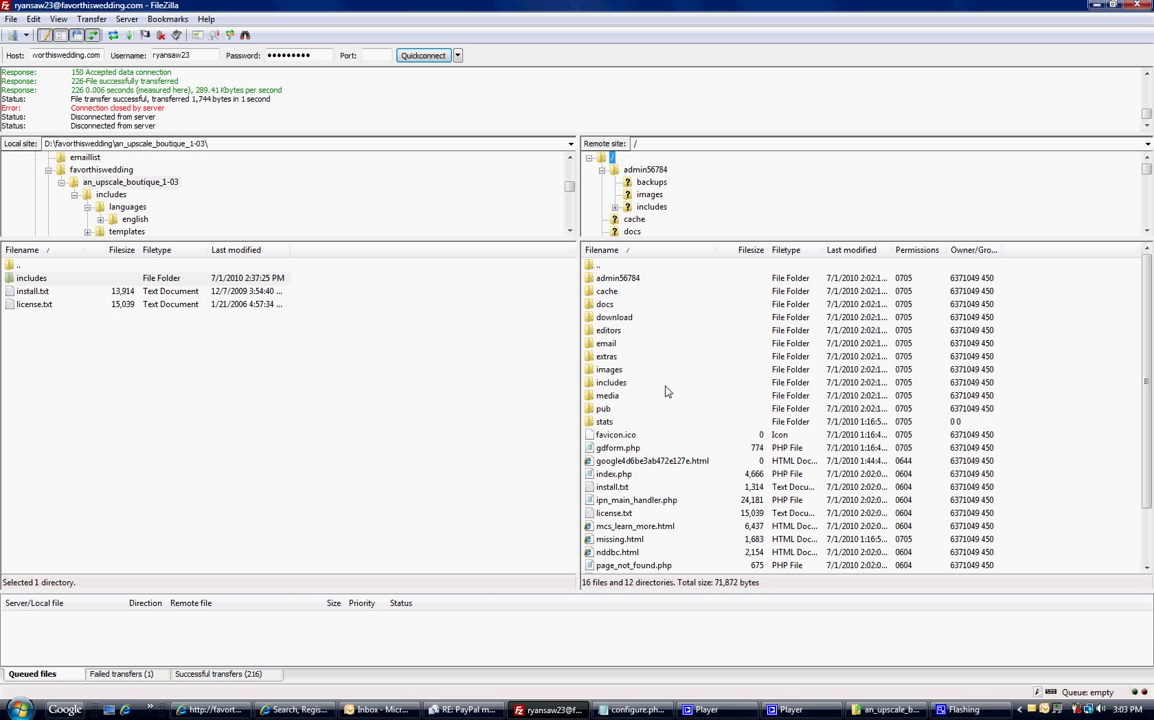
double_click(615, 384)
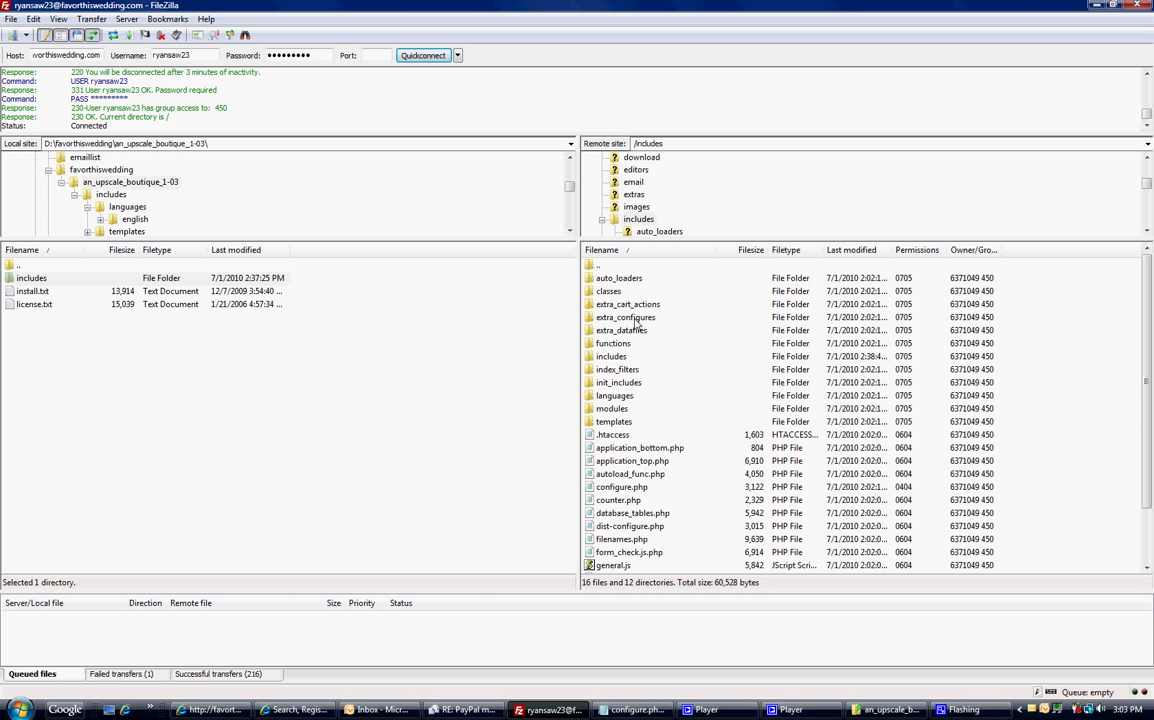
double_click(621, 424)
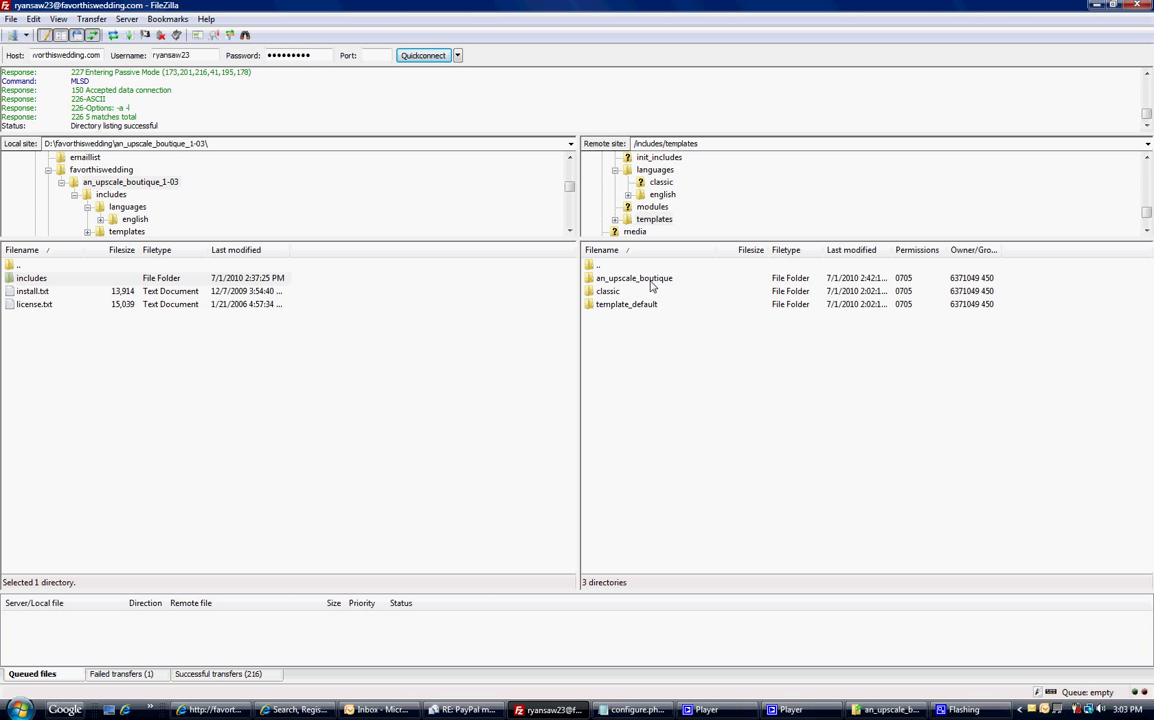
double_click(650, 281)
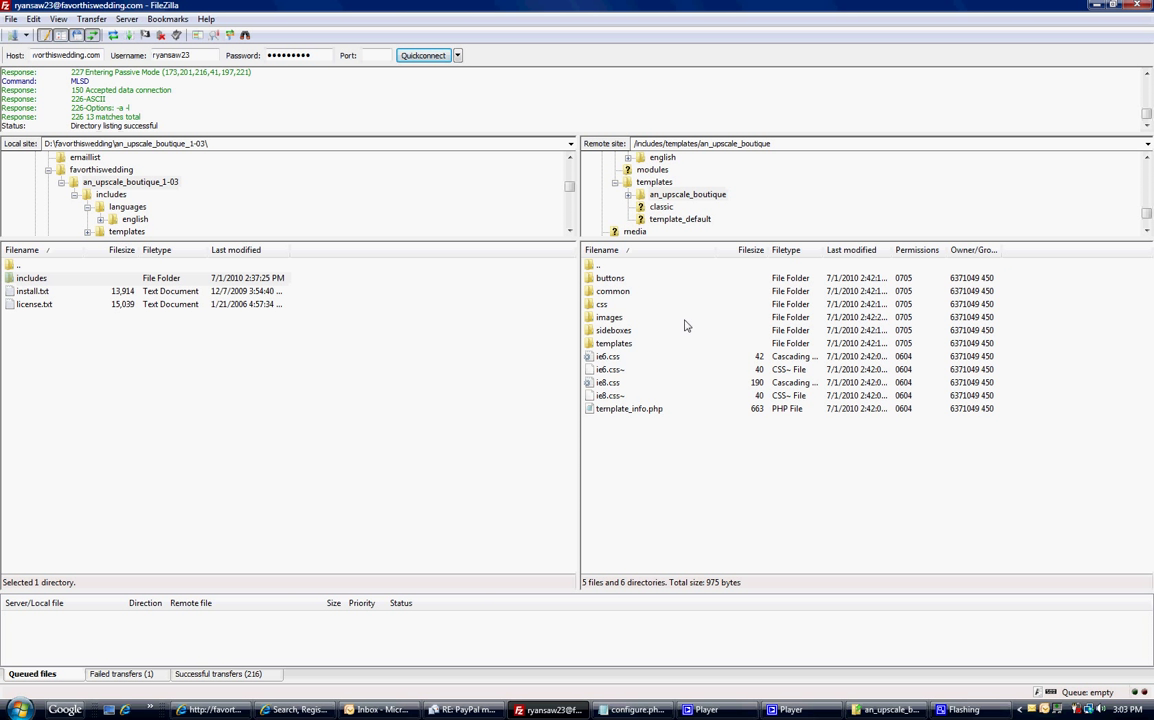
double_click(612, 318)
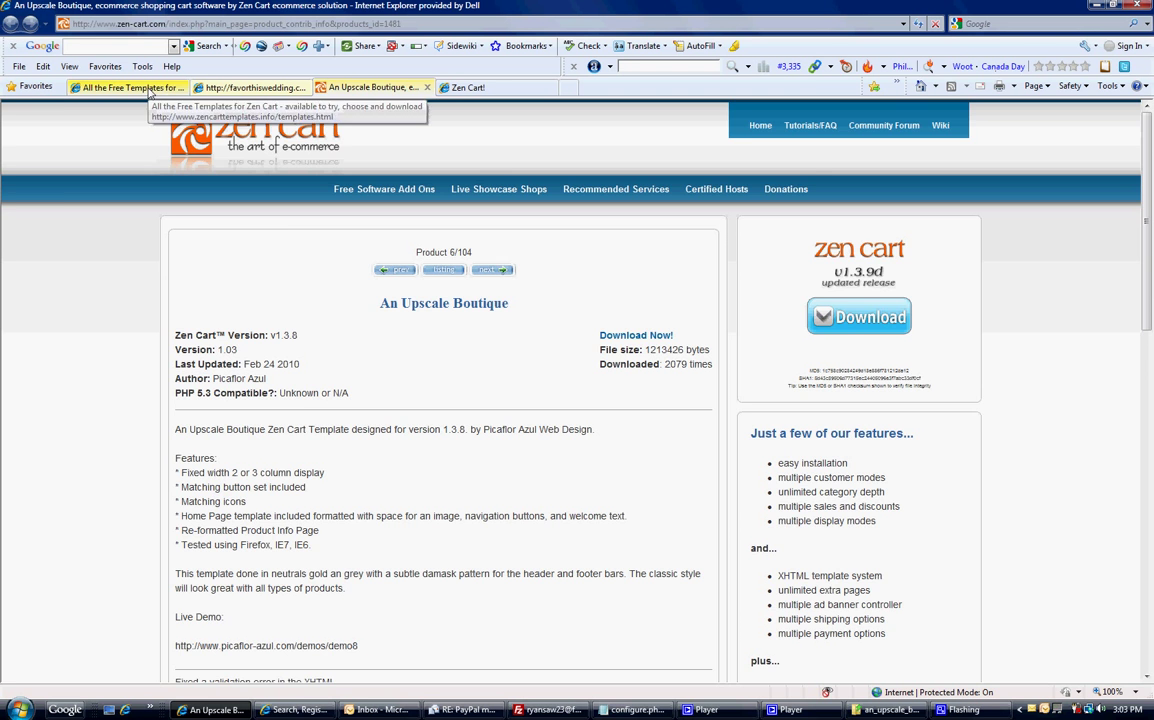
click(140, 87)
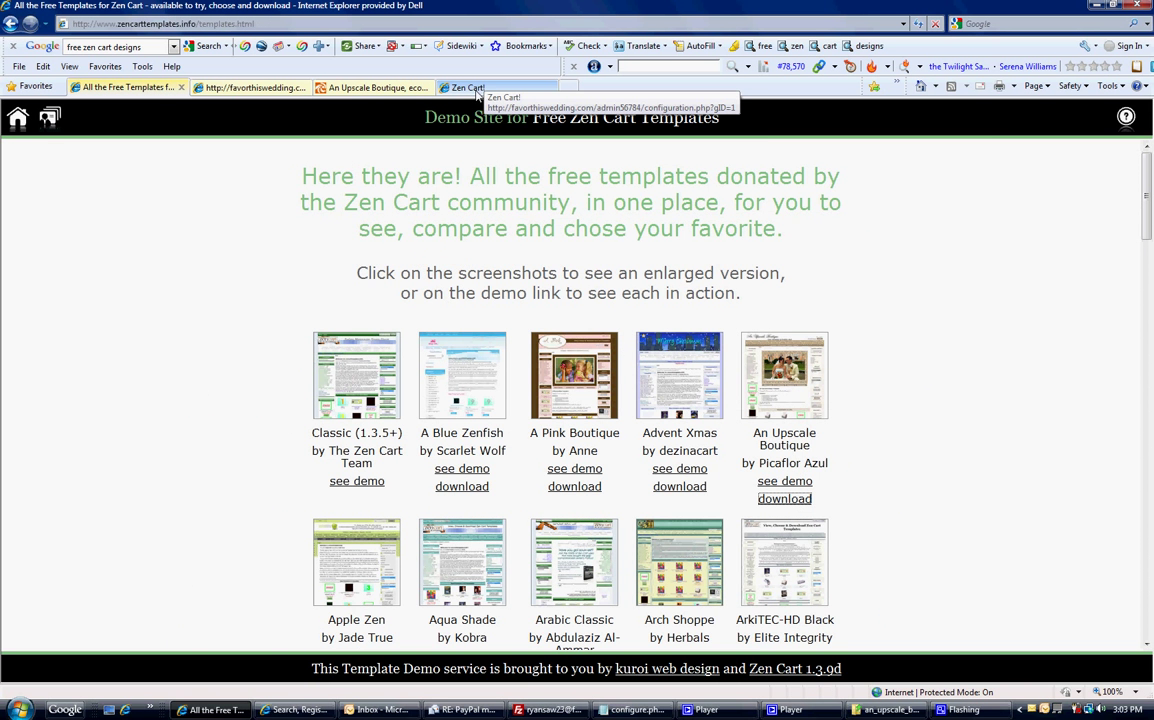
- From the Zen Cart! admin tab, open Tools > Define Pages Editor
click(476, 89)
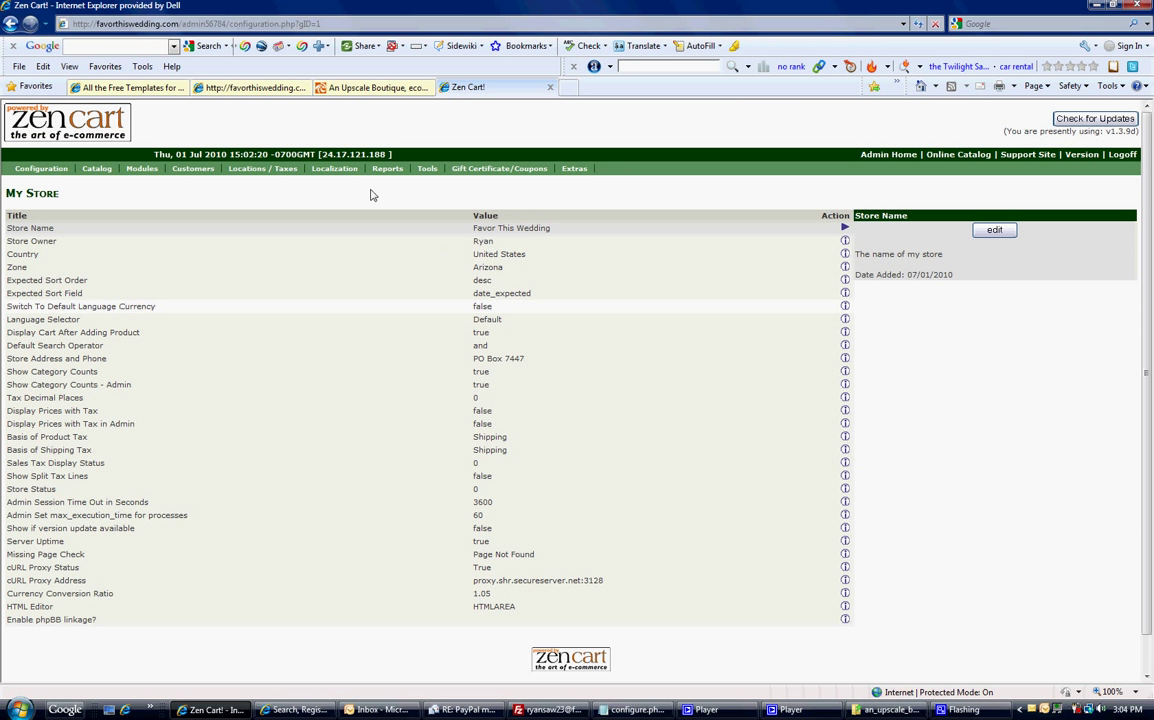
mouse_move(432, 173)
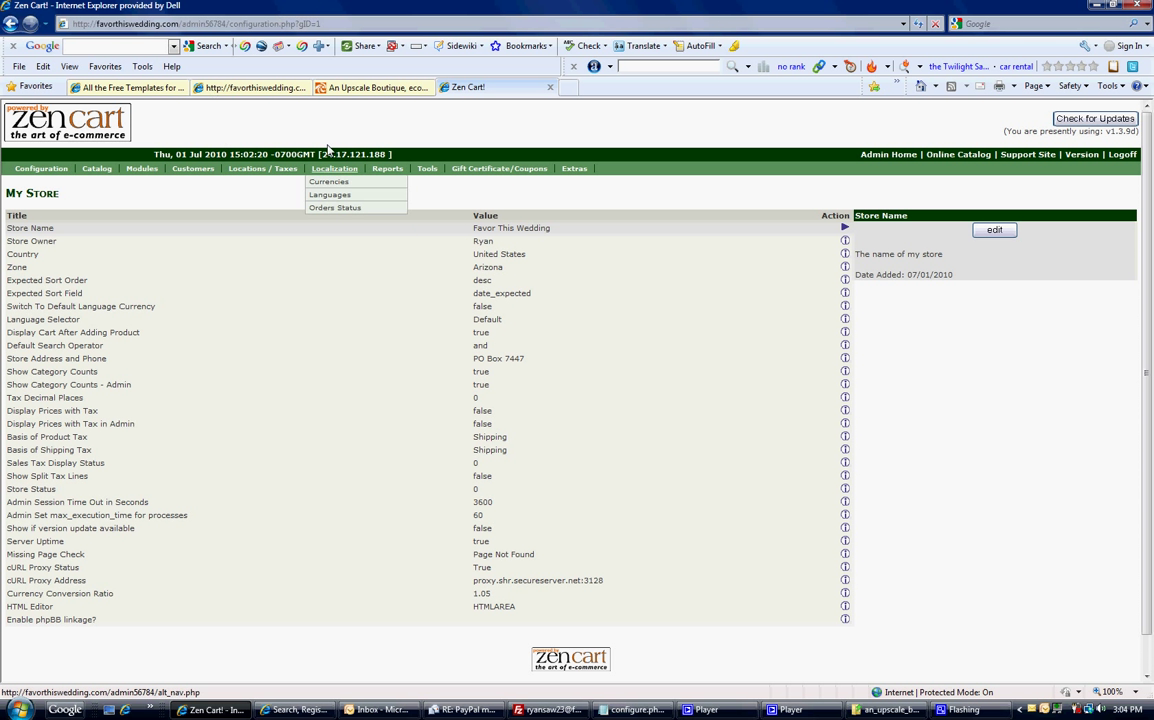
click(433, 172)
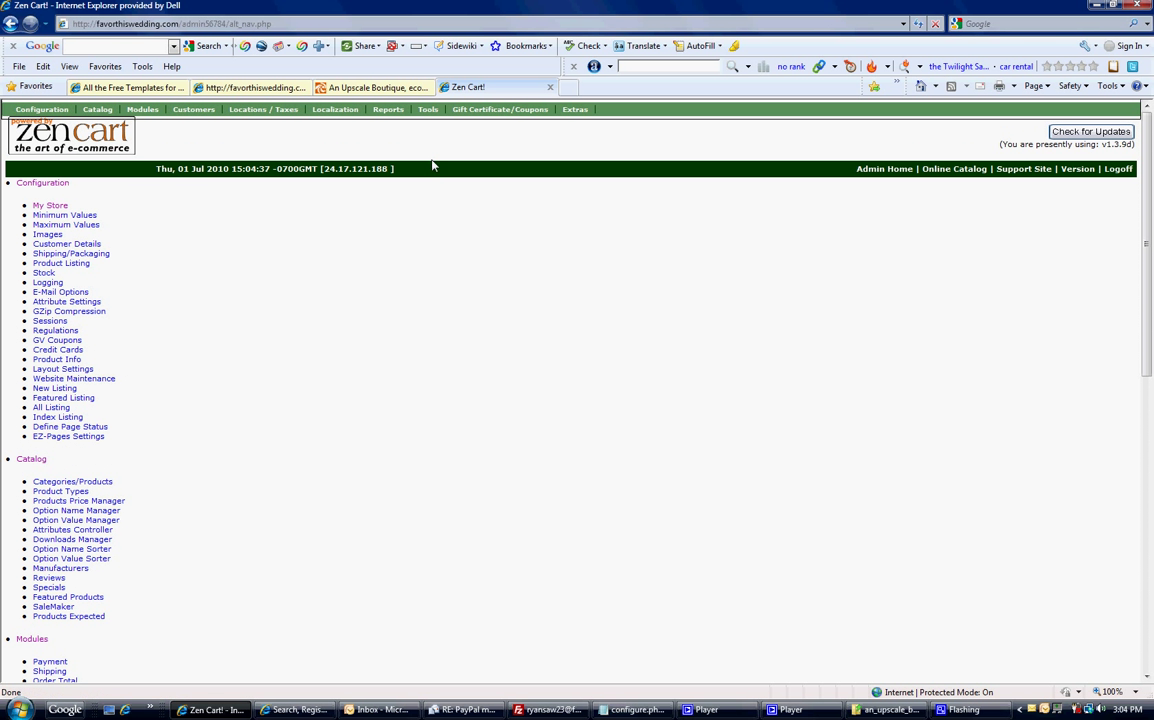
mouse_move(430, 112)
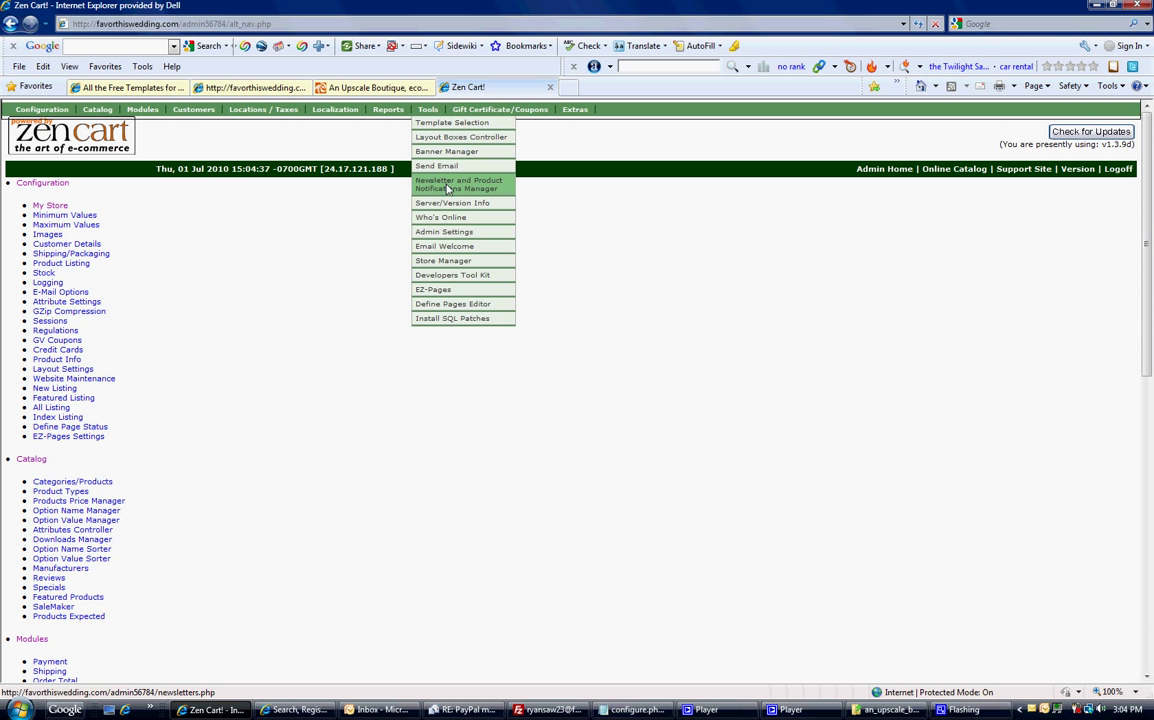
click(455, 306)
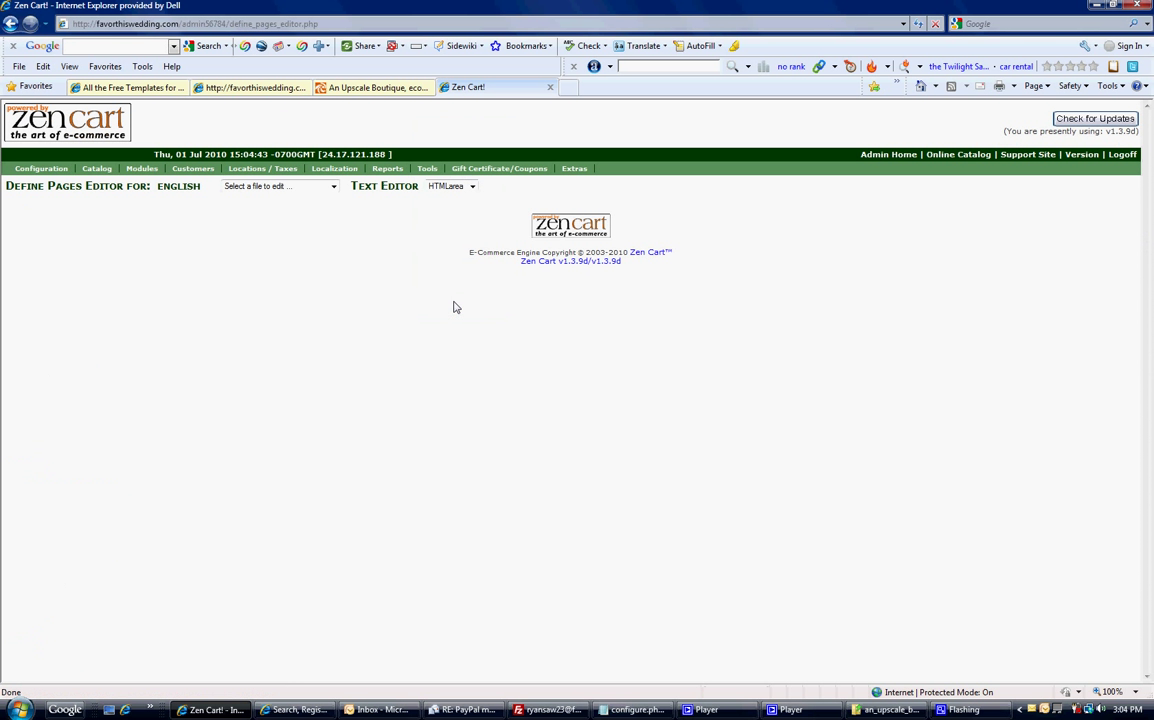
- Choose define_main_page.php from the Select a file to edit dropdown
click(334, 189)
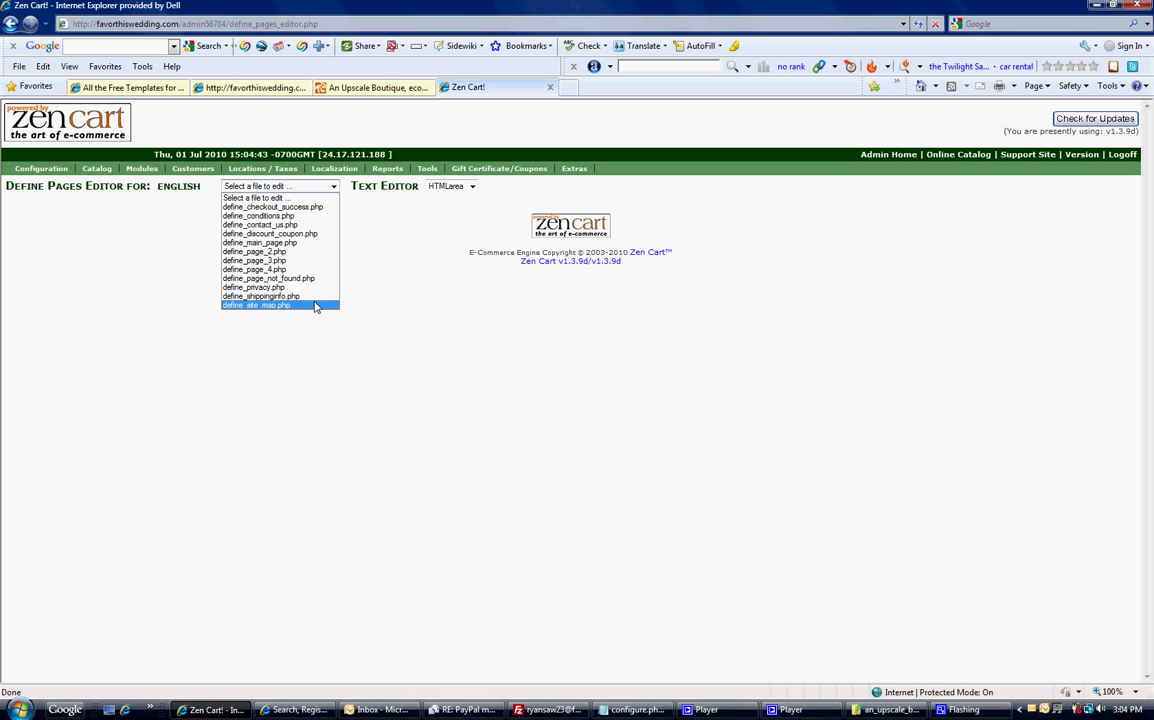
click(321, 243)
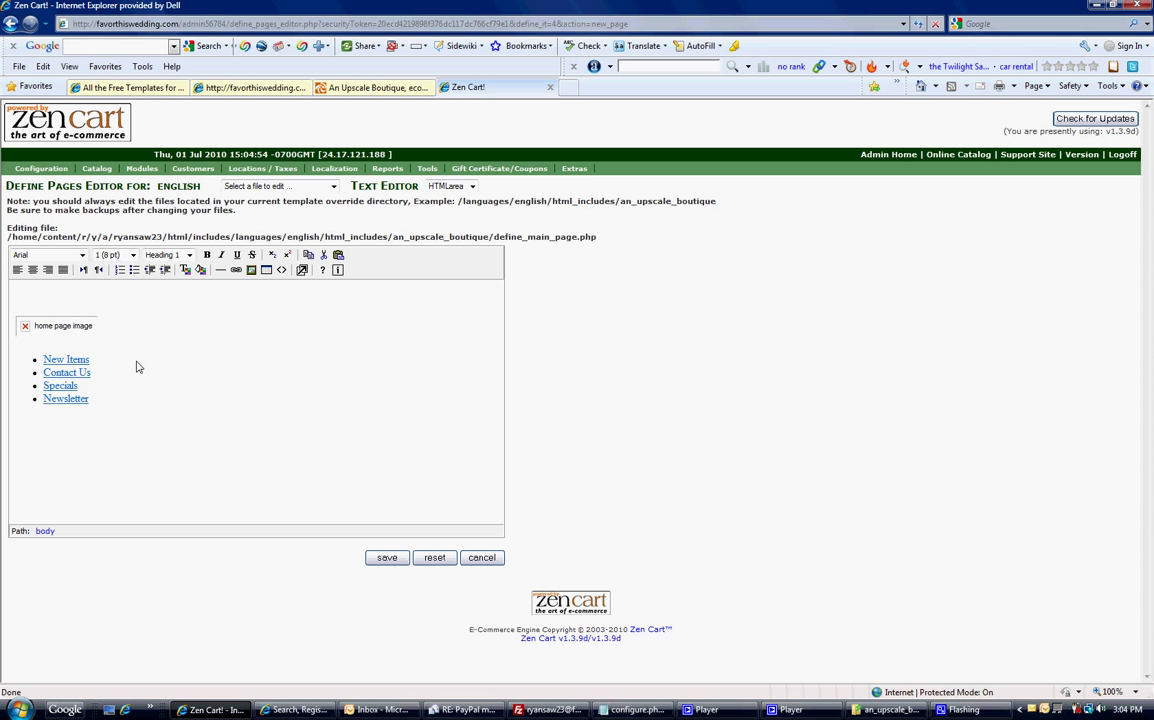
- In HTML source view, delete admin56784/ from the home-page image's src path and save
click(55, 328)
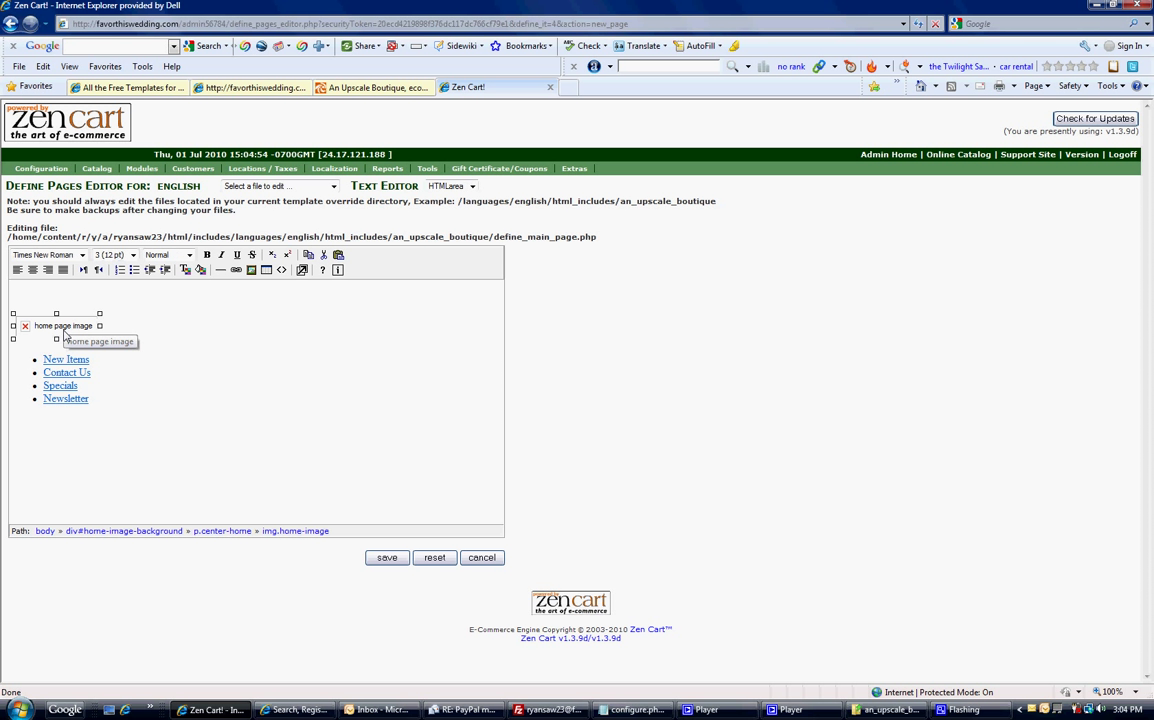
click(283, 270)
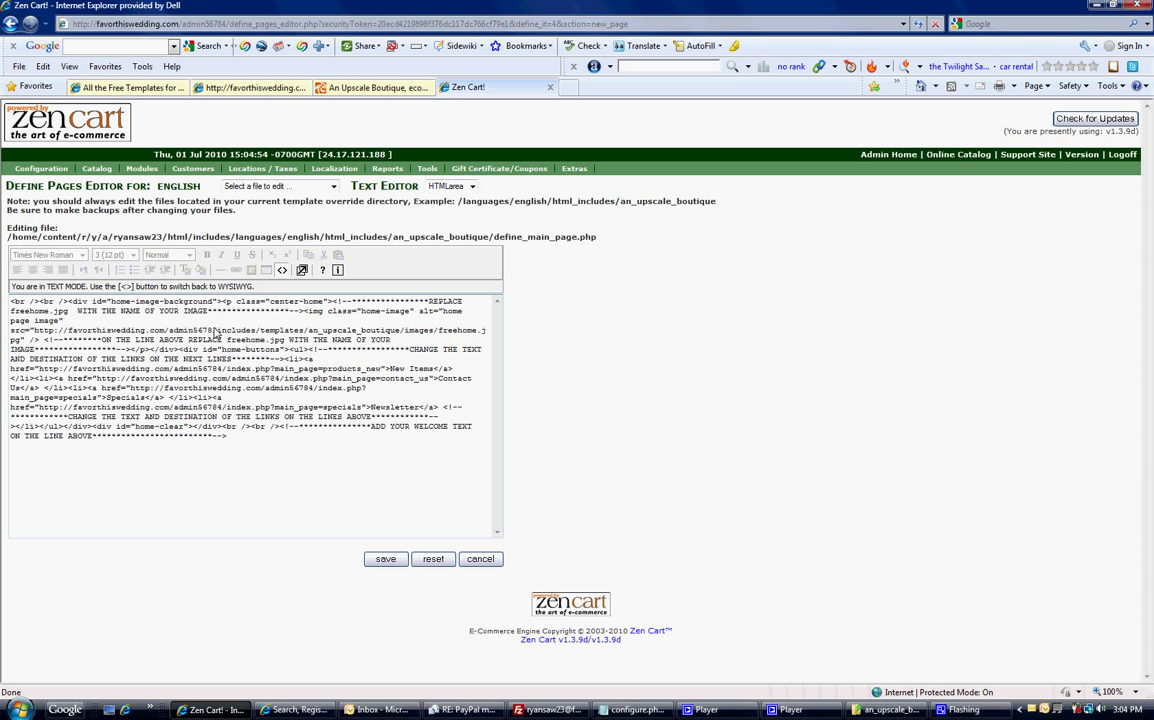
click(217, 330)
key(BackSpace)
key(BackSpace)
key(BackSpace)
key(BackSpace)
key(BackSpace)
key(BackSpace)
key(BackSpace)
key(BackSpace)
key(BackSpace)
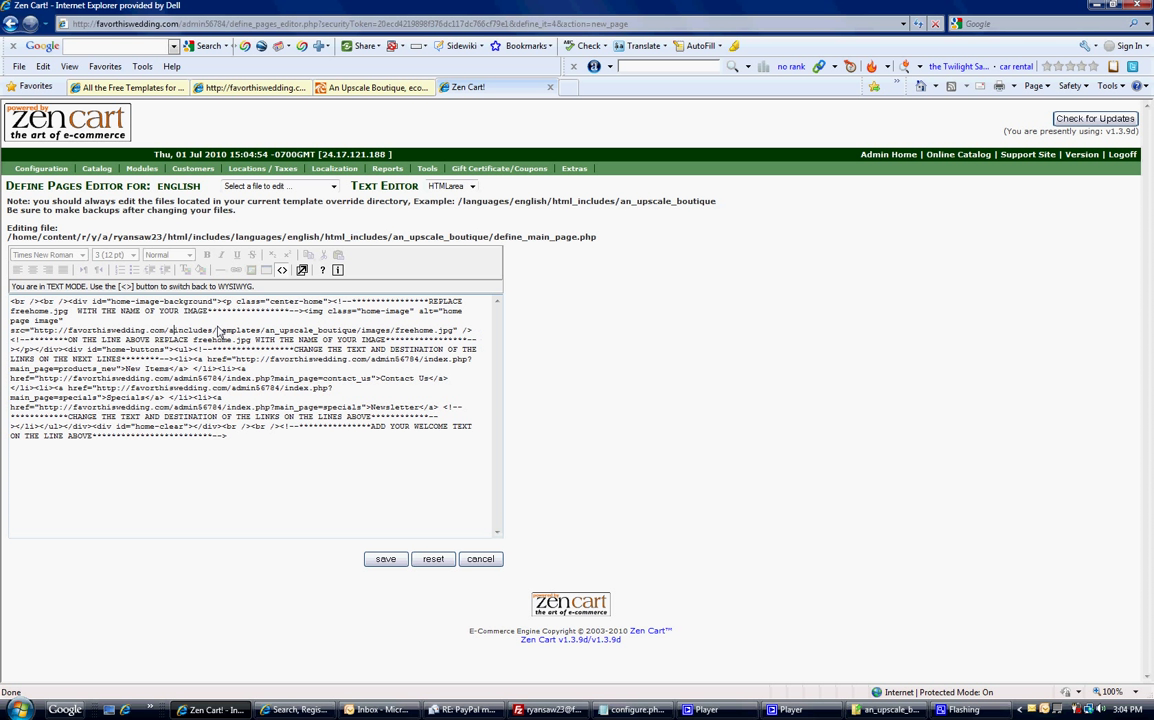
key(BackSpace)
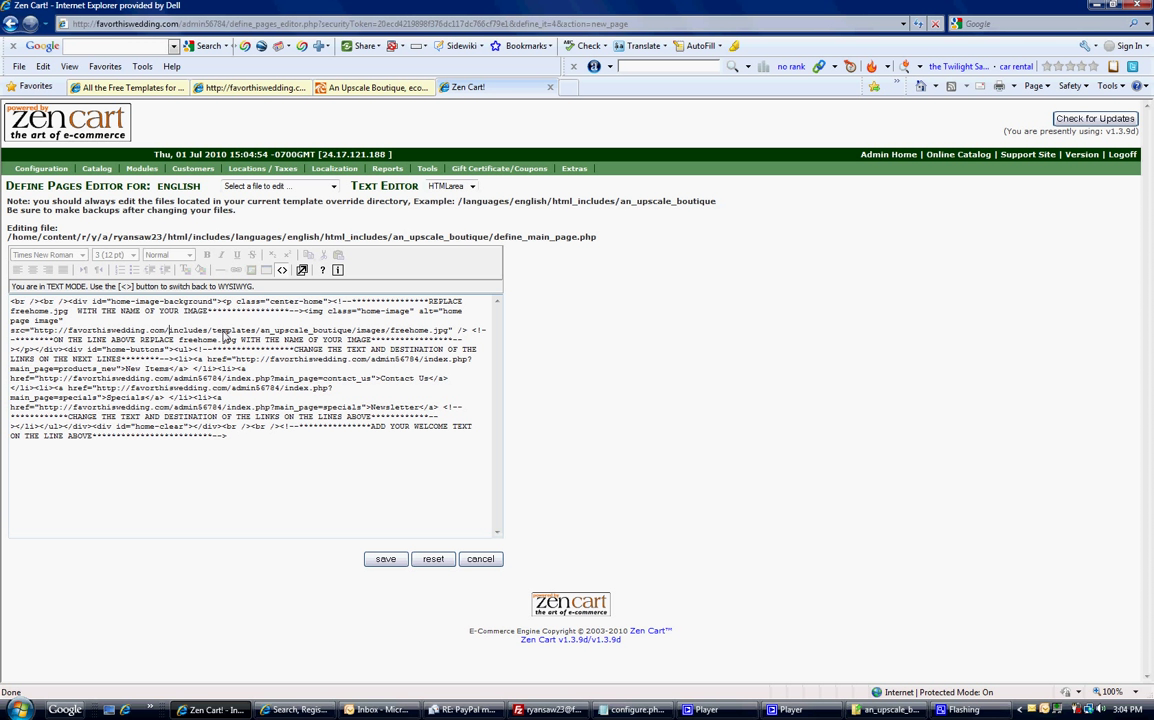
click(385, 559)
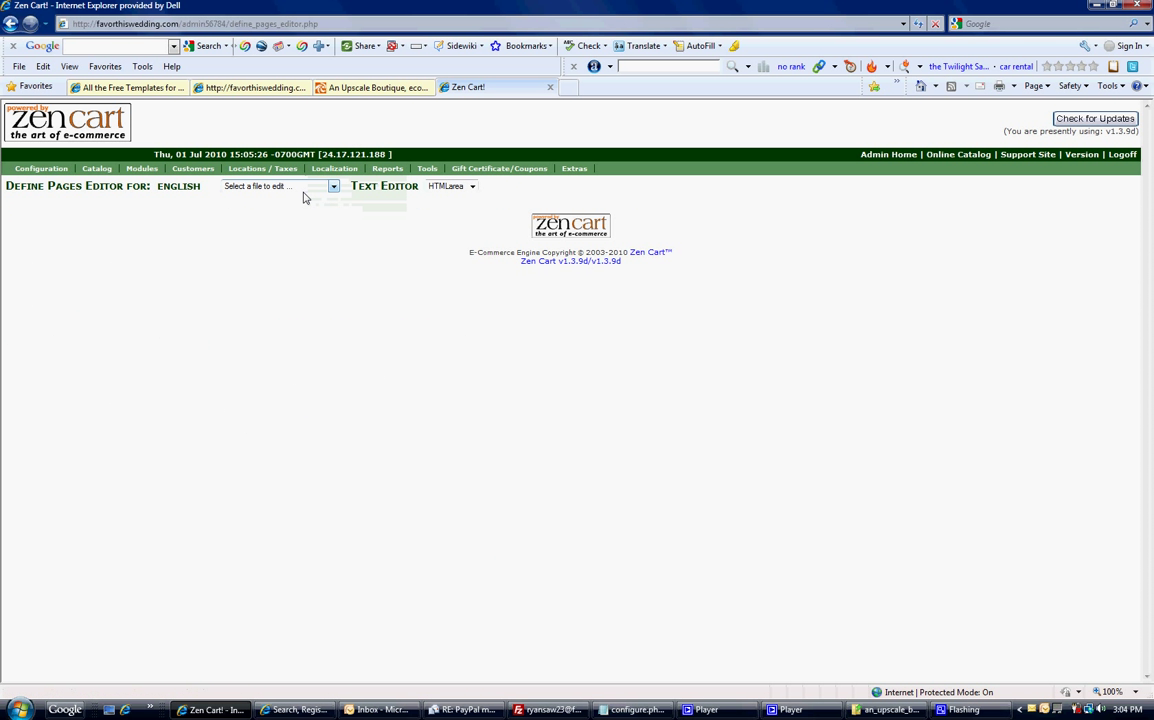
- Reload define_main_page.php and scroll the editor to check the wedding photo now shows
click(300, 187)
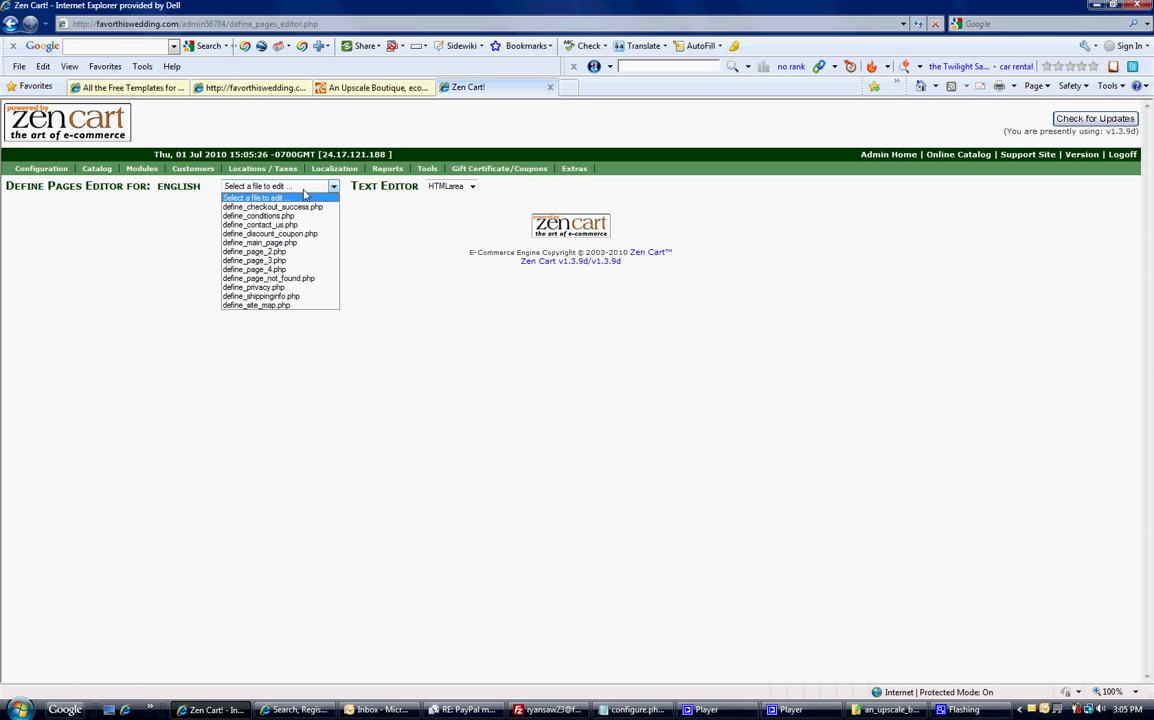
click(310, 243)
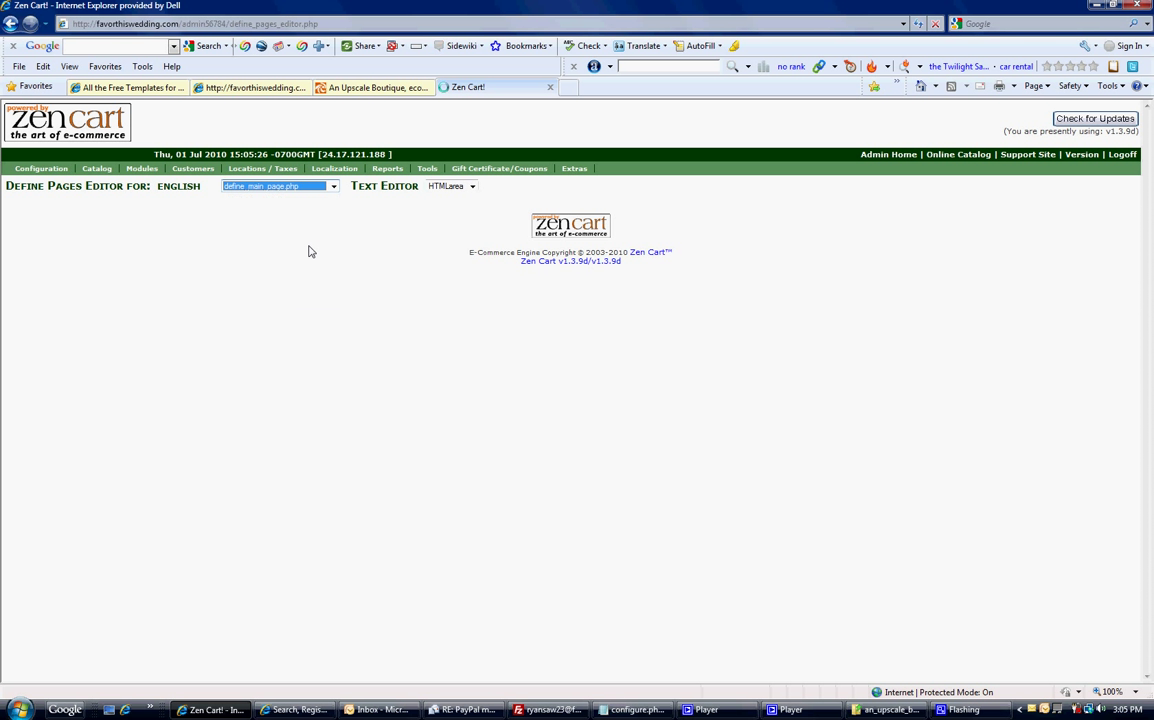
click(241, 445)
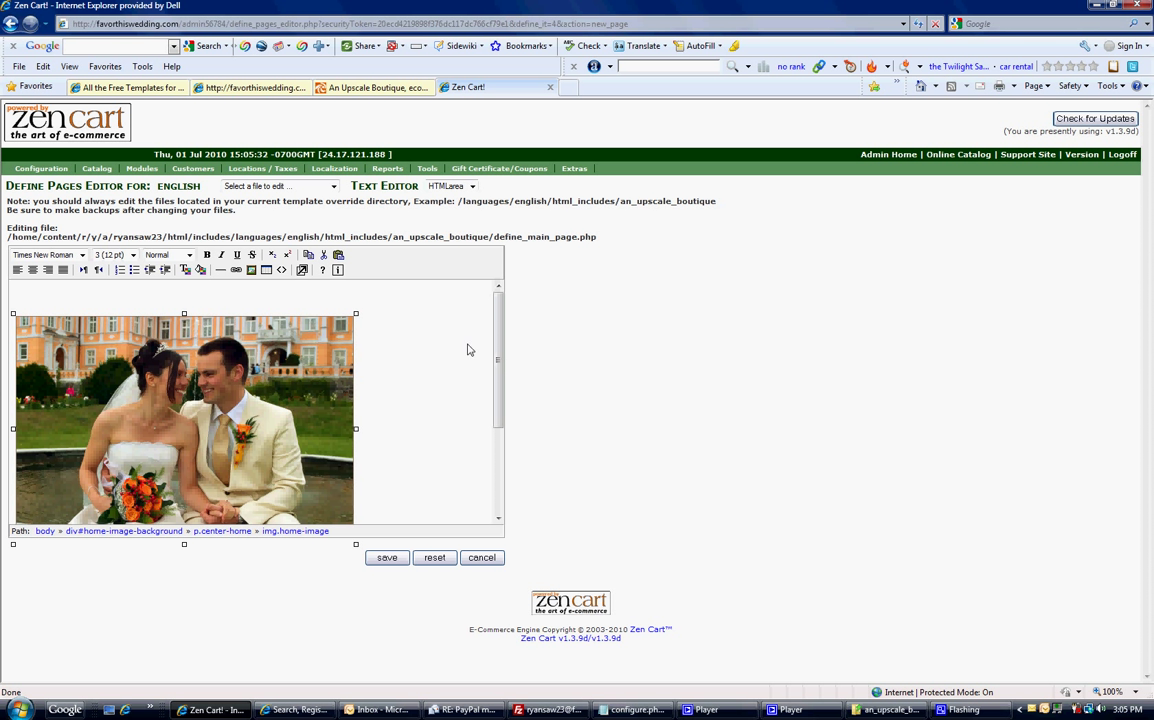
click(498, 500)
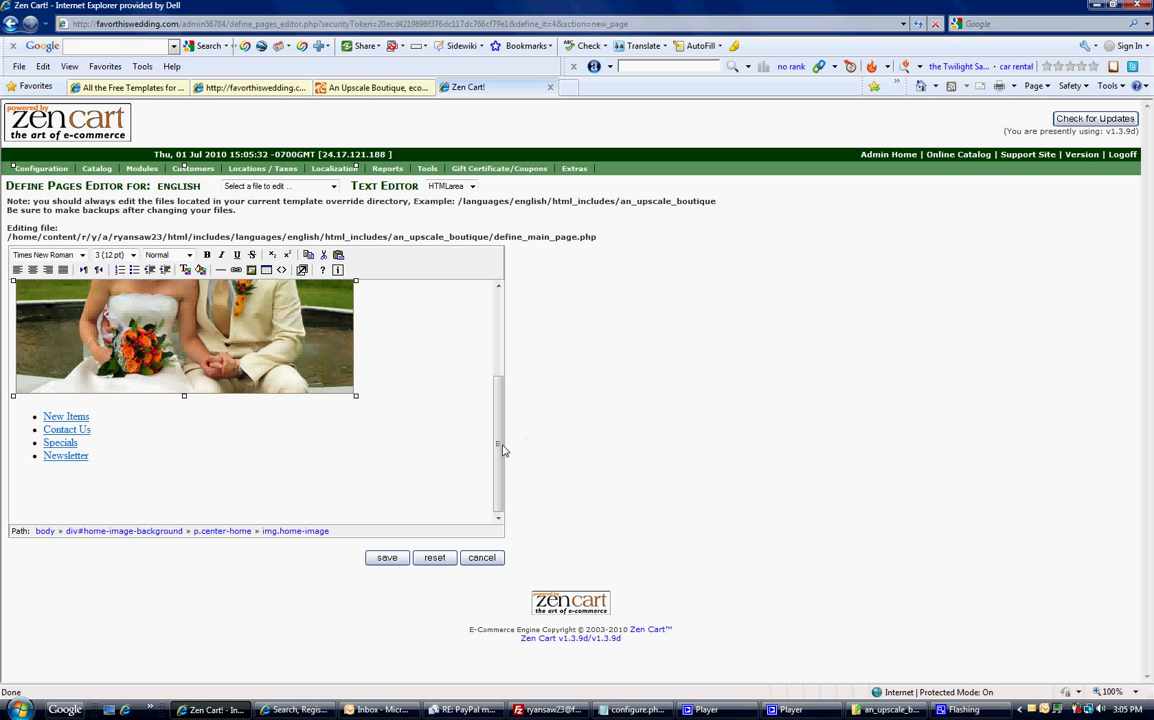
drag(502, 451, 502, 368)
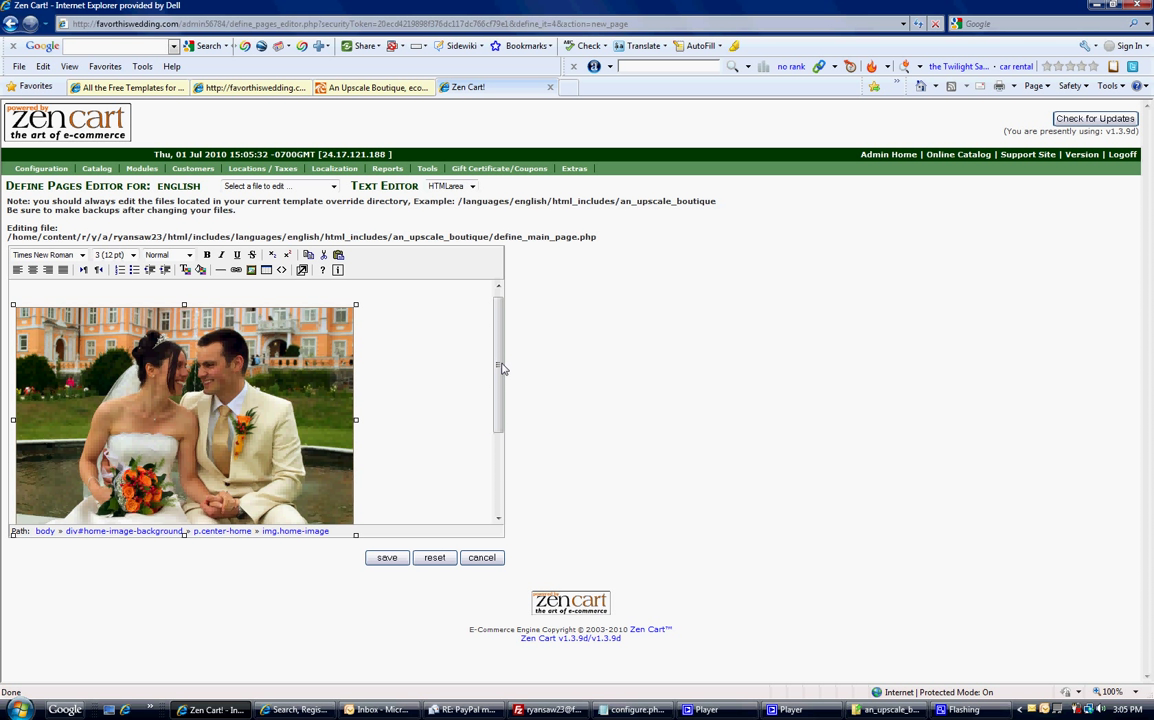